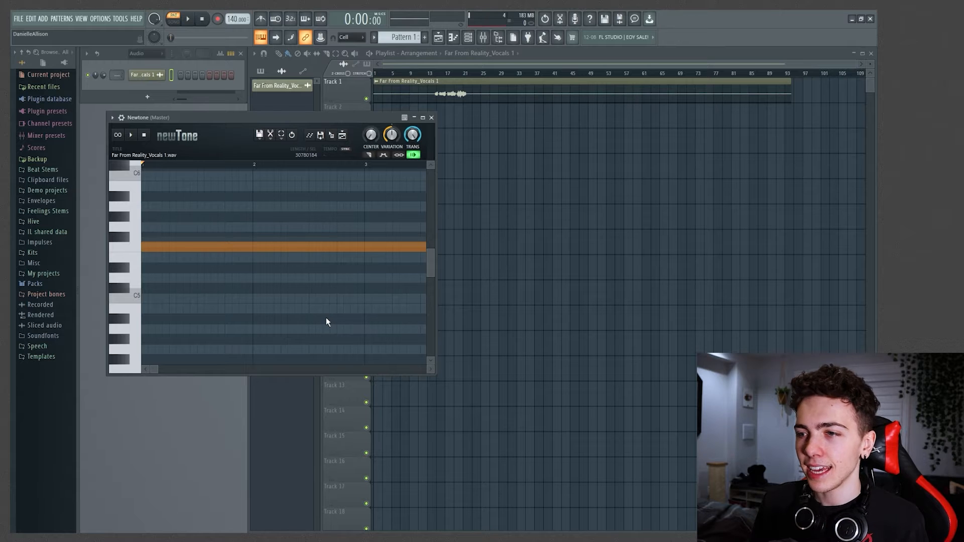
Turn on advanced pitch editing for the vocal notes and raise the global Center correction to its maximum
scroll(249, 320, up, 3)
scroll(234, 315, up, 5)
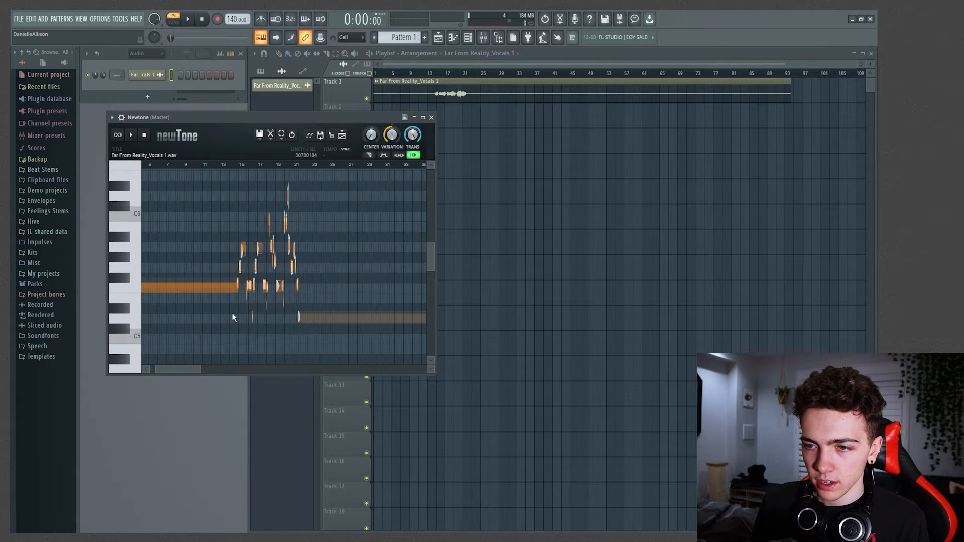
click(384, 155)
drag(374, 137, 374, 113)
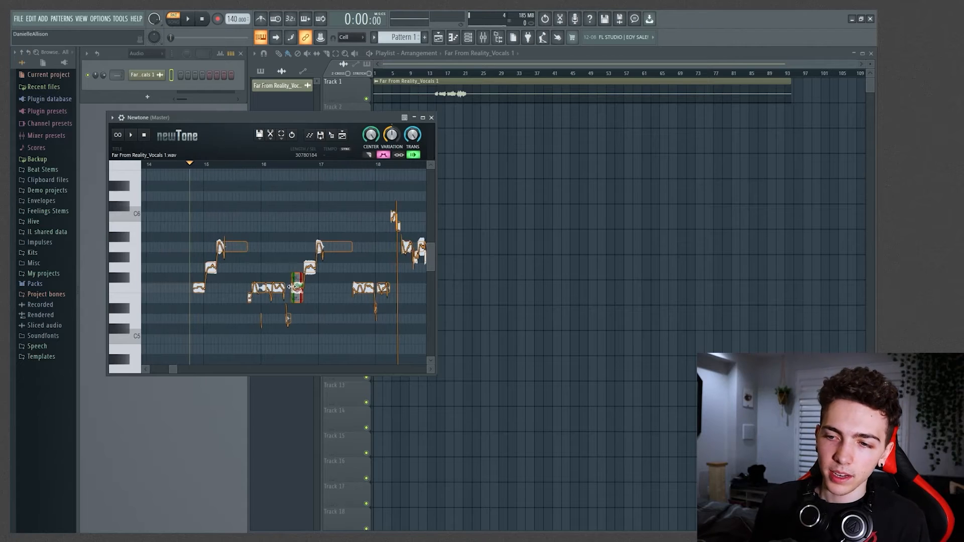
Try the global Variation at 200% and at 0%, and settle on an intermediate amount
scroll(292, 287, up, 2)
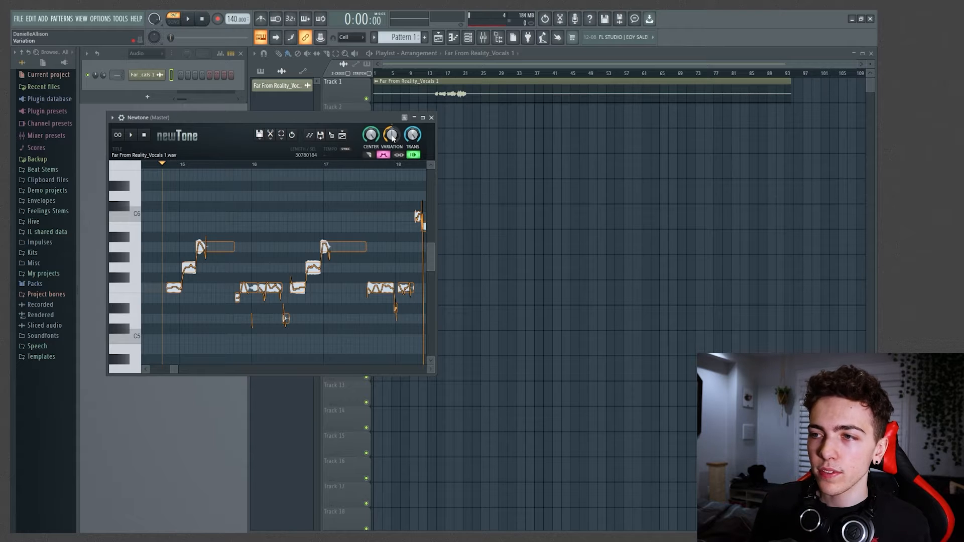
drag(392, 138, 392, 118)
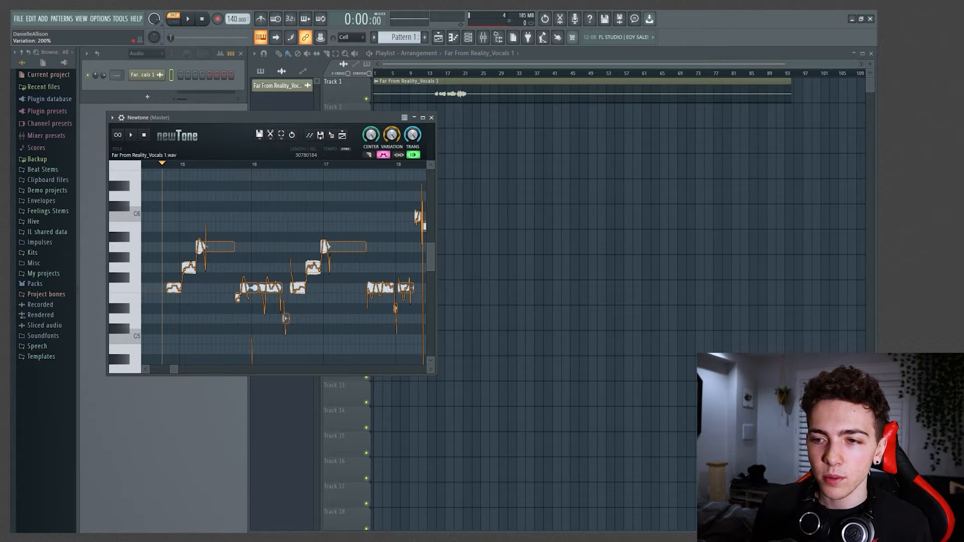
drag(392, 134, 392, 164)
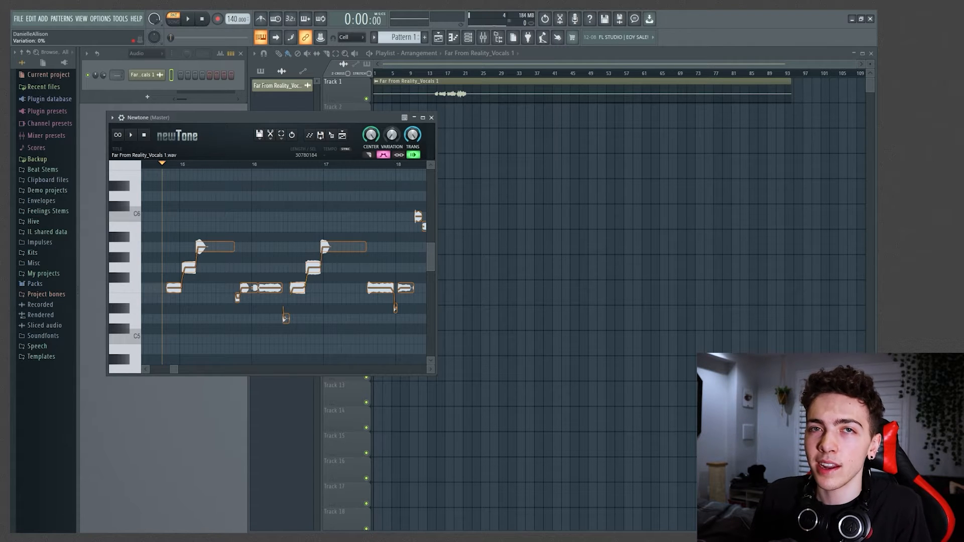
drag(392, 135, 392, 121)
Maximize the NewTone window and place the playhead just before the first sung note
mouse_move(257, 277)
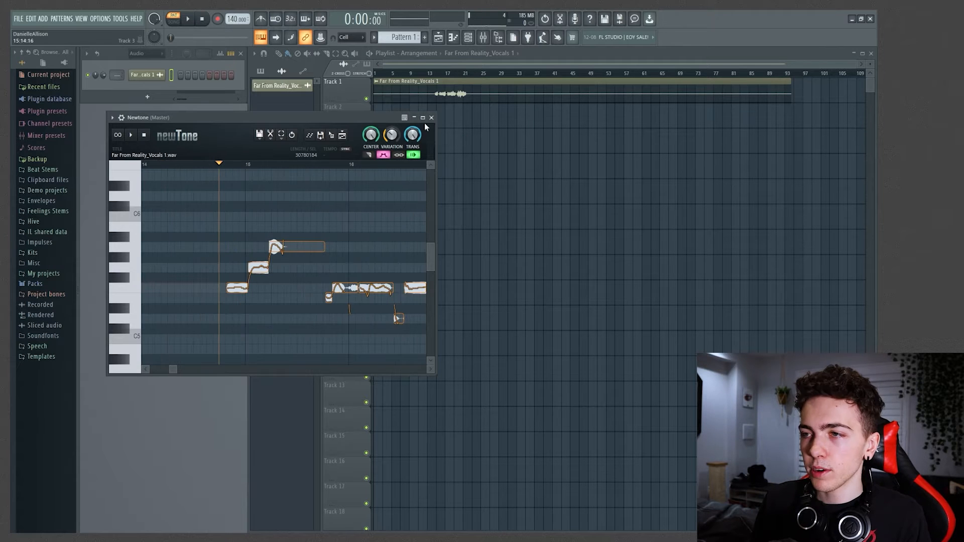
click(423, 117)
mouse_move(508, 225)
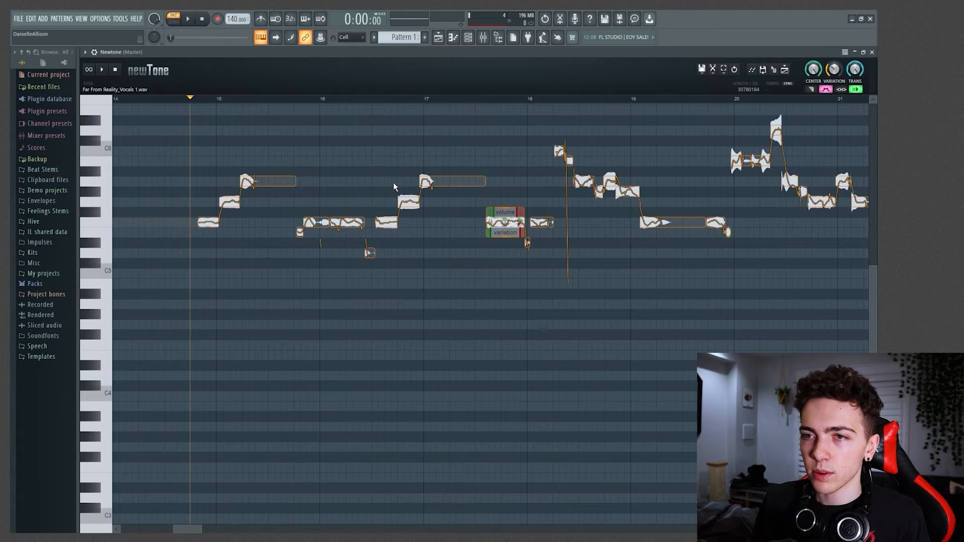
drag(187, 99, 194, 99)
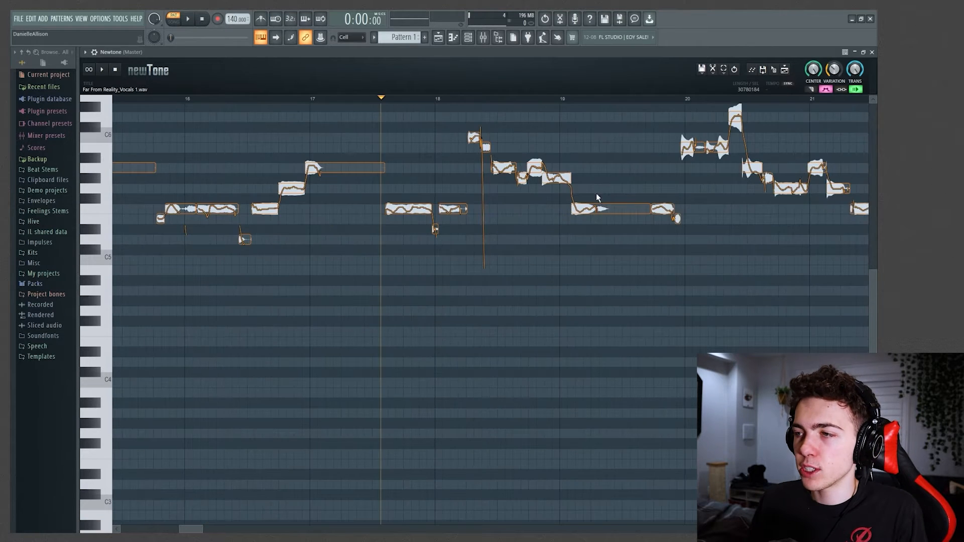
Play the vocal phrase that starts shortly after bar 18 to hear its pitch
scroll(597, 196, up, 1)
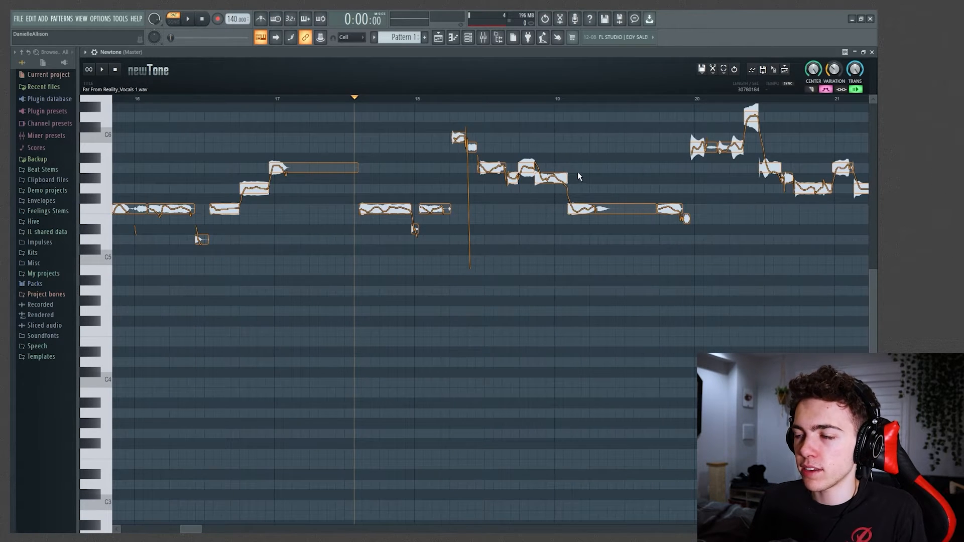
scroll(579, 176, up, 1)
drag(427, 97, 432, 98)
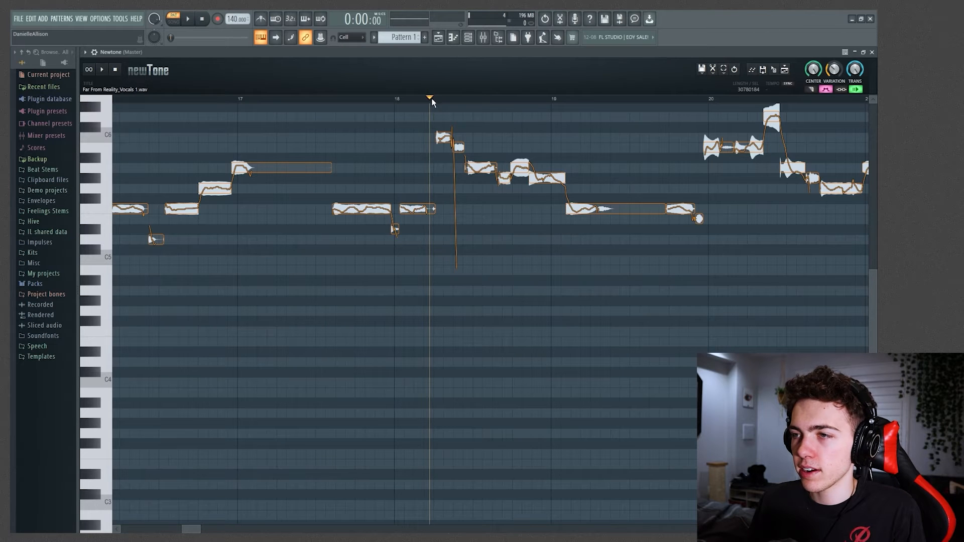
key(space)
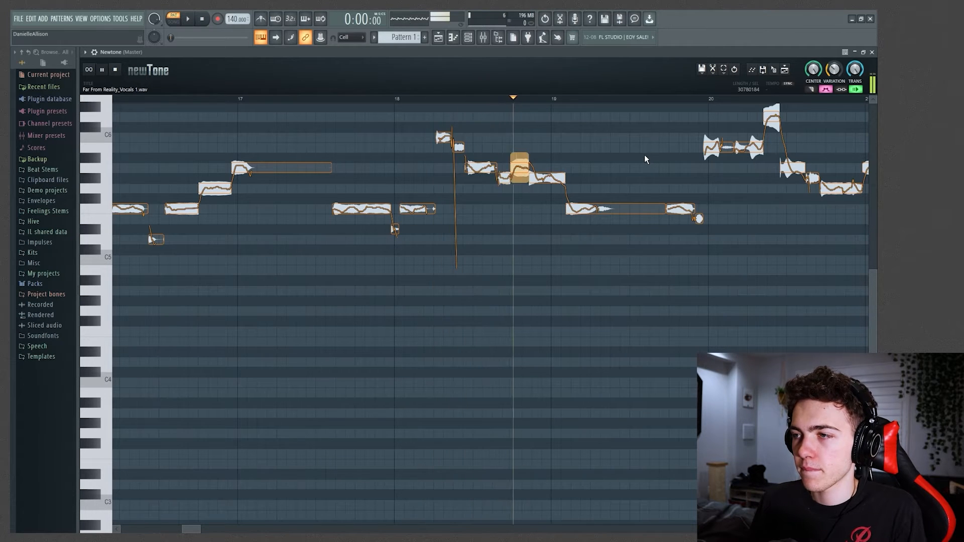
key(space)
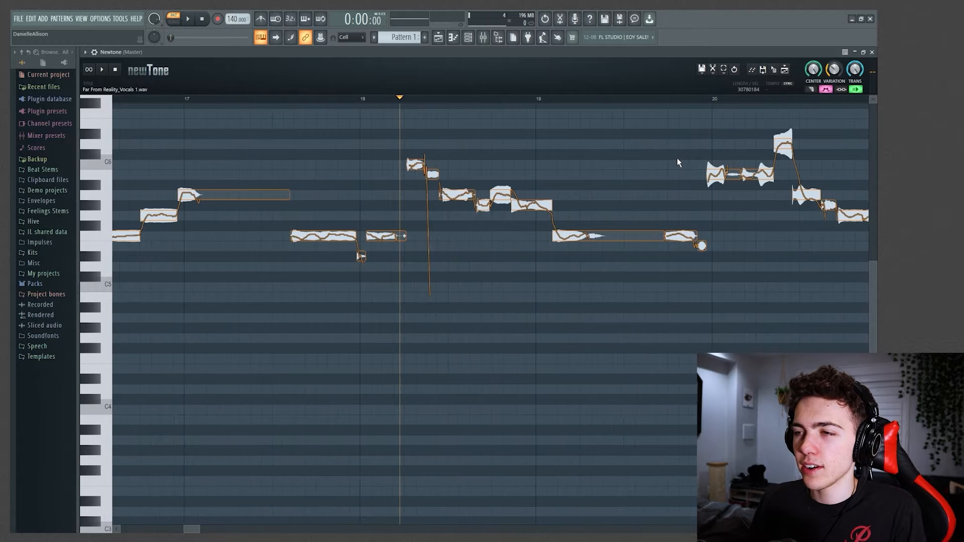
Lower the two G#5 notes around bar 19 by one semitone to G5 and play the phrase back
scroll(657, 163, down, 1)
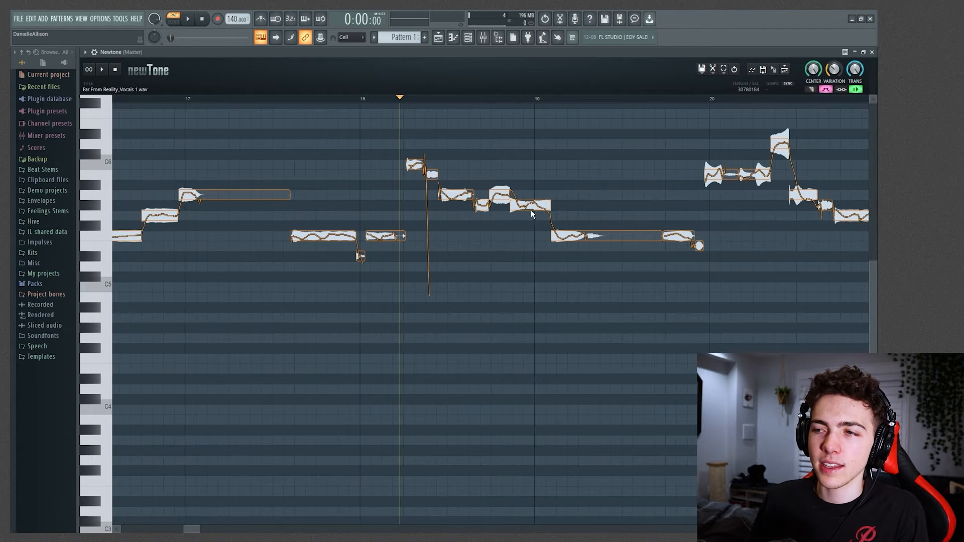
click(483, 206)
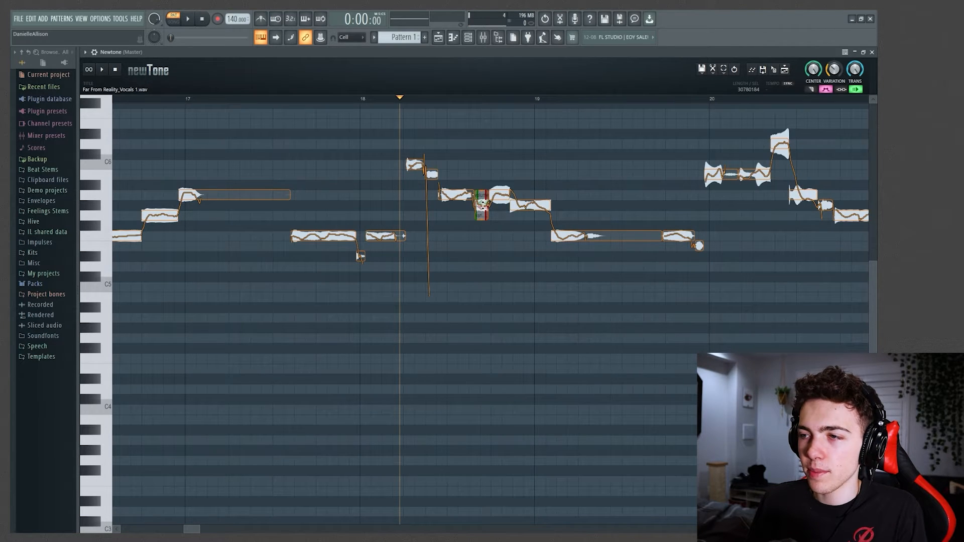
drag(482, 205, 528, 215)
click(384, 98)
key(space)
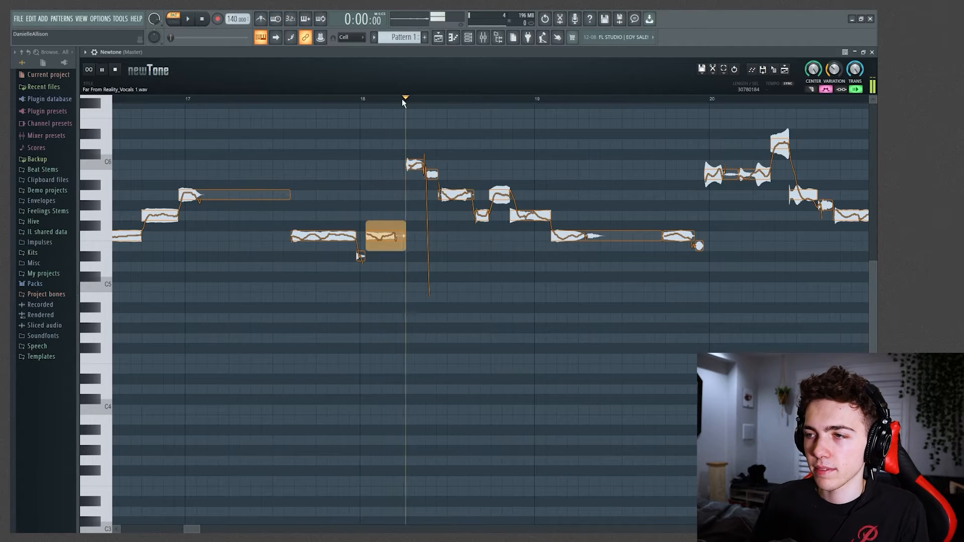
key(space)
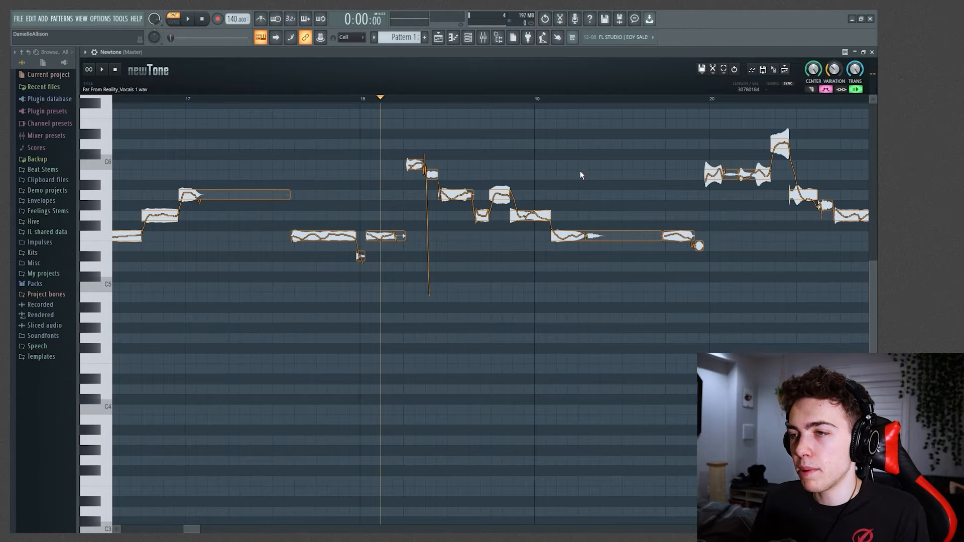
Reduce the pitch variation of the C6 note after bar 18 to about 54%, and flatten the short note following it
scroll(506, 184, up, 5)
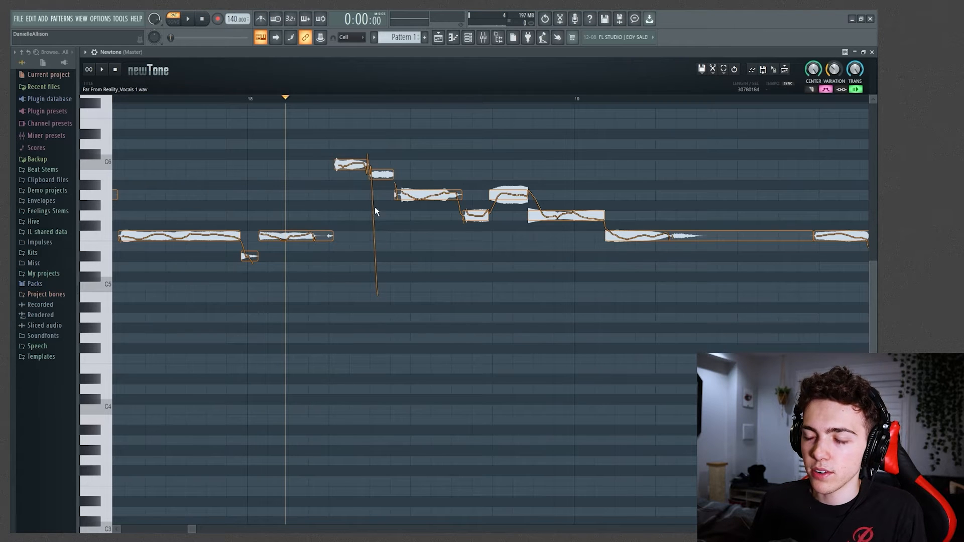
mouse_move(355, 166)
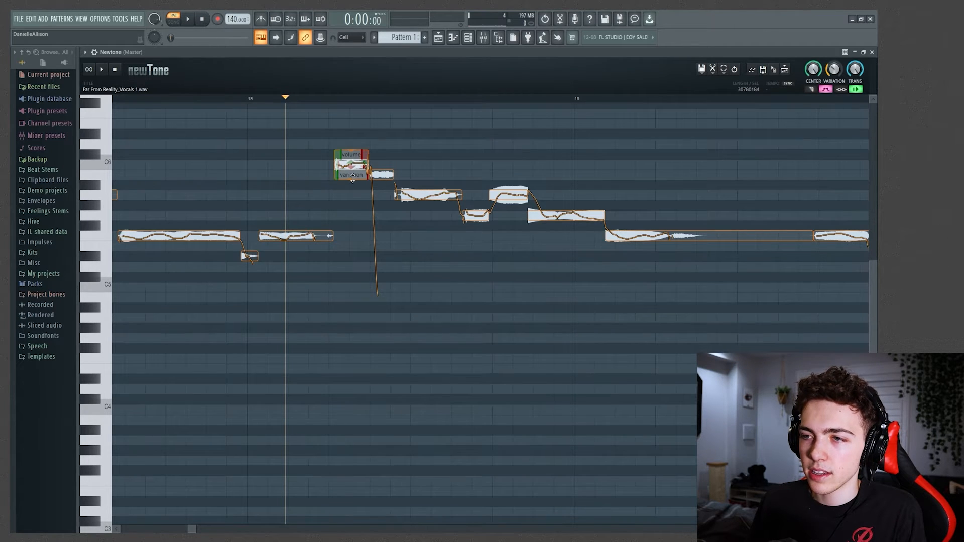
drag(354, 180, 353, 172)
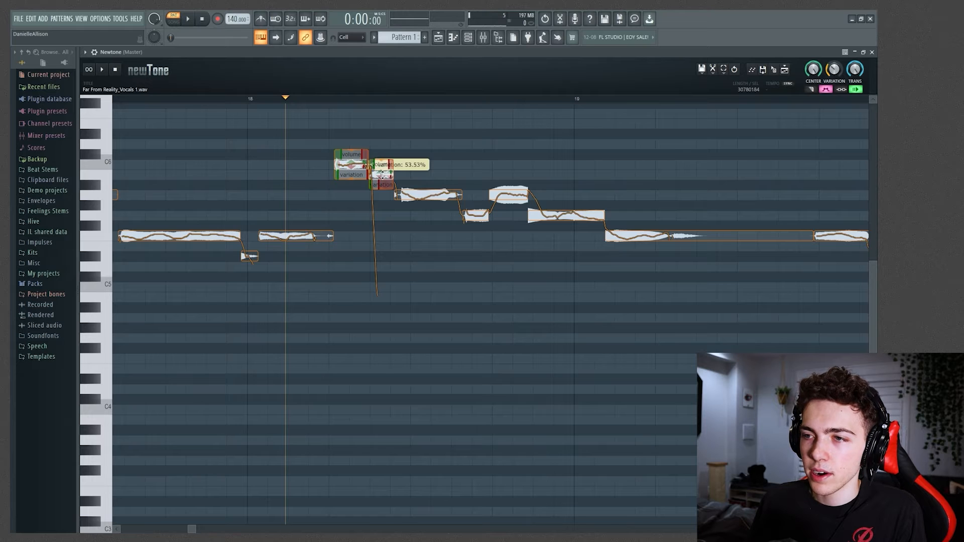
click(383, 184)
drag(383, 186, 388, 155)
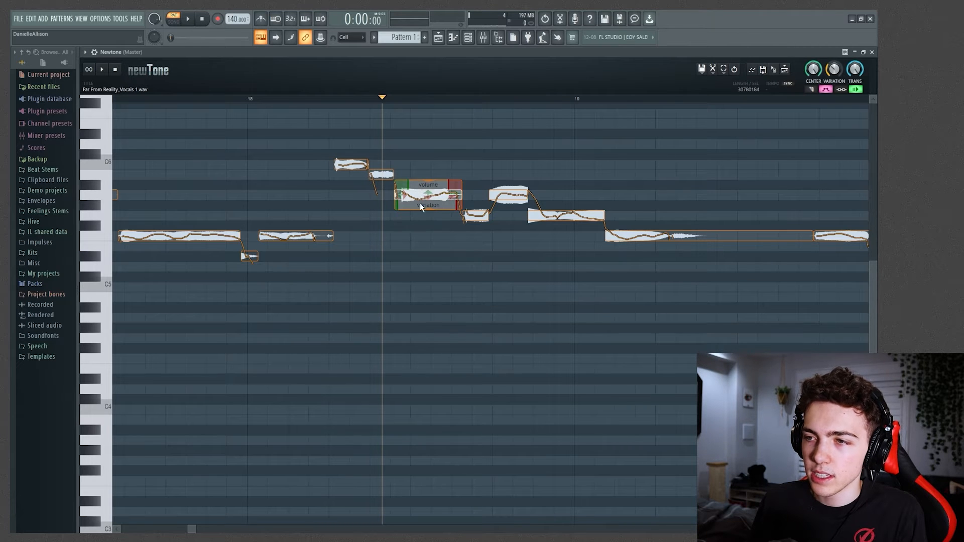
Play the phrase from just before the C6 note to check the two flattened notes
click(322, 97)
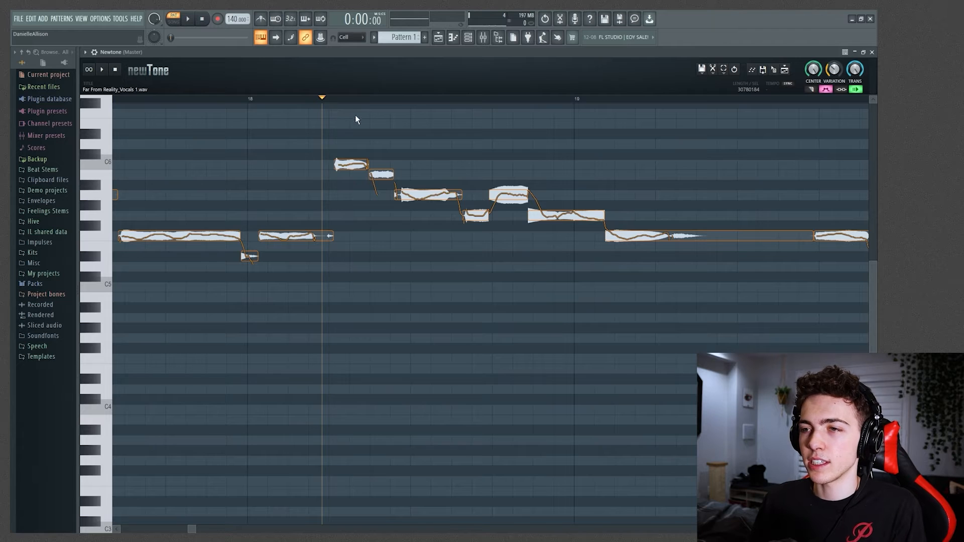
key(space)
key(space)
key(space)
key(space)
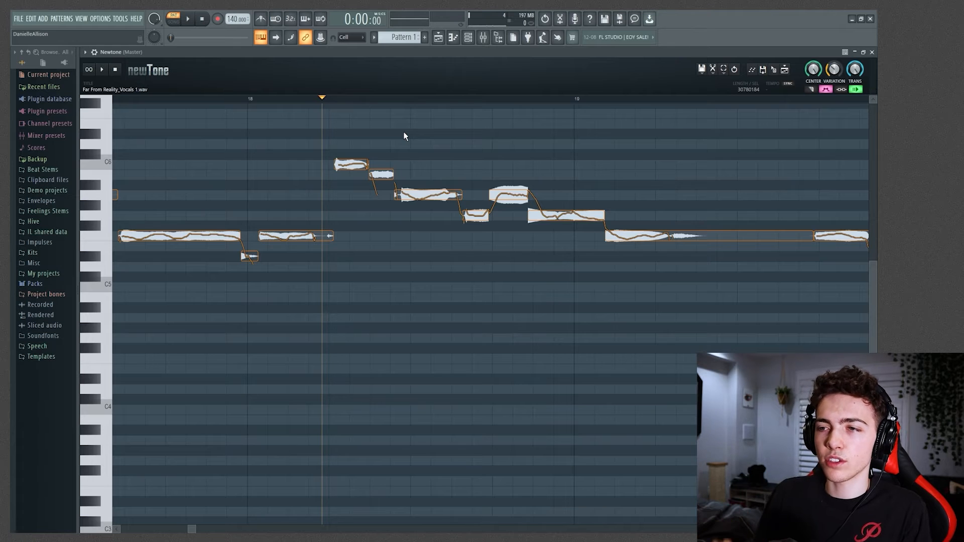
key(space)
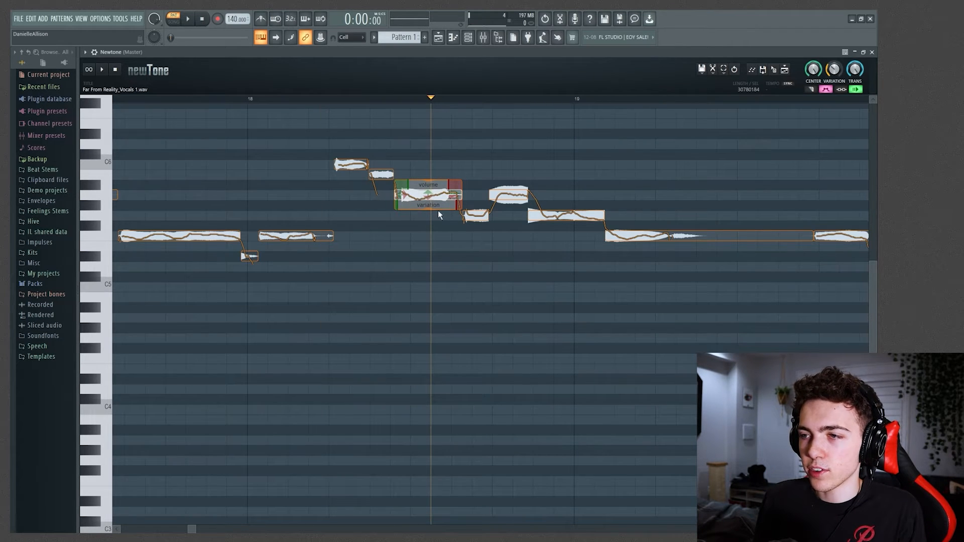
Reduce the pitch variation of the A5 note to about 48%, and of both G5 notes and the long F5 note
drag(430, 206, 432, 187)
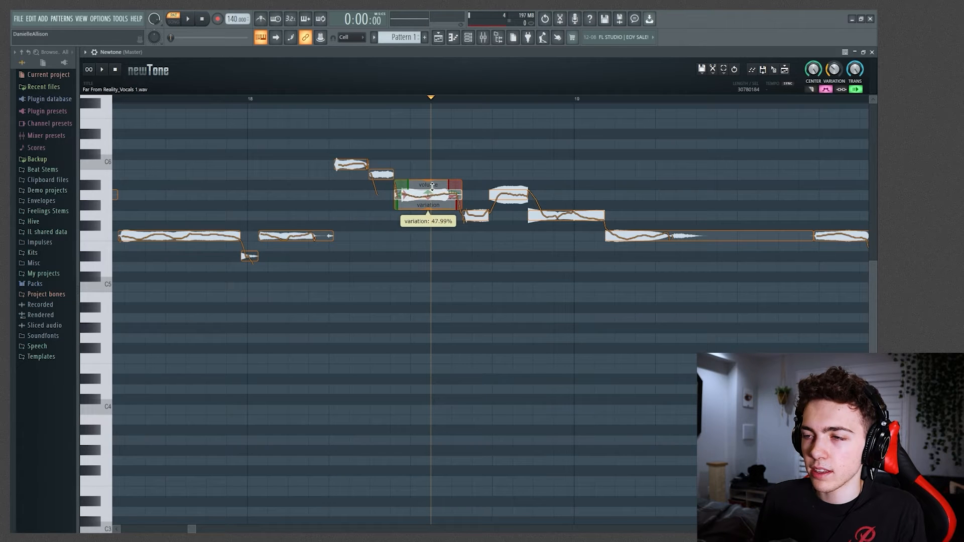
mouse_move(583, 221)
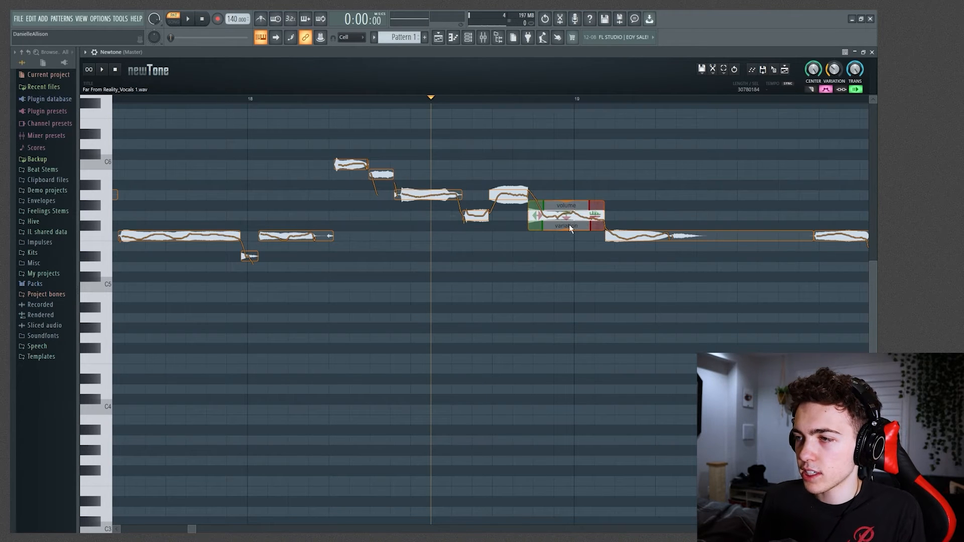
drag(568, 229, 569, 197)
click(639, 236)
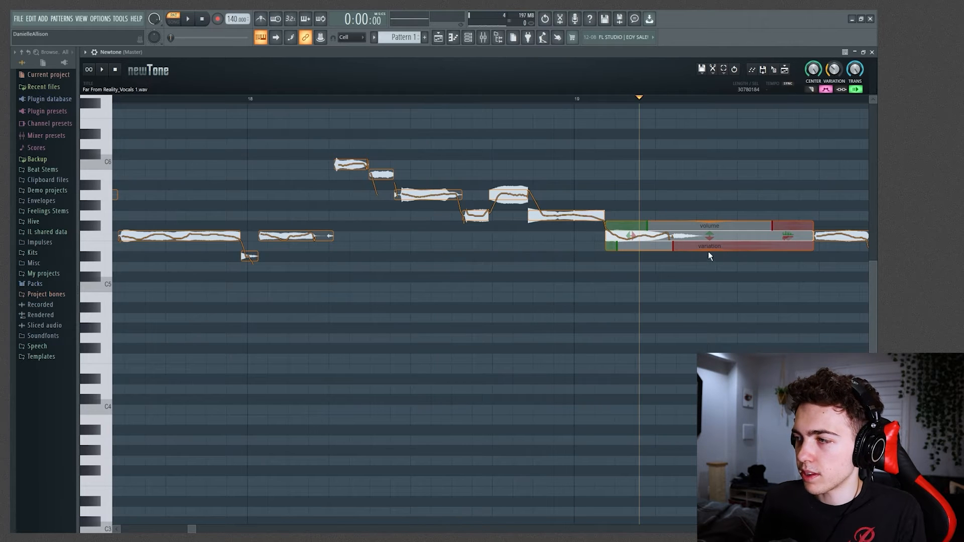
click(480, 203)
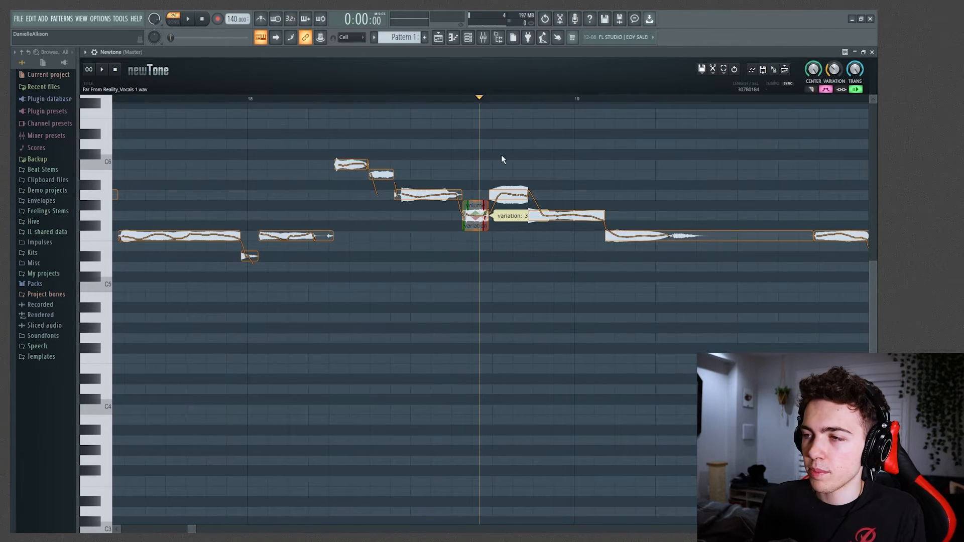
Play the whole descending phrase after bar 18 again to check the smoothed notes
click(324, 97)
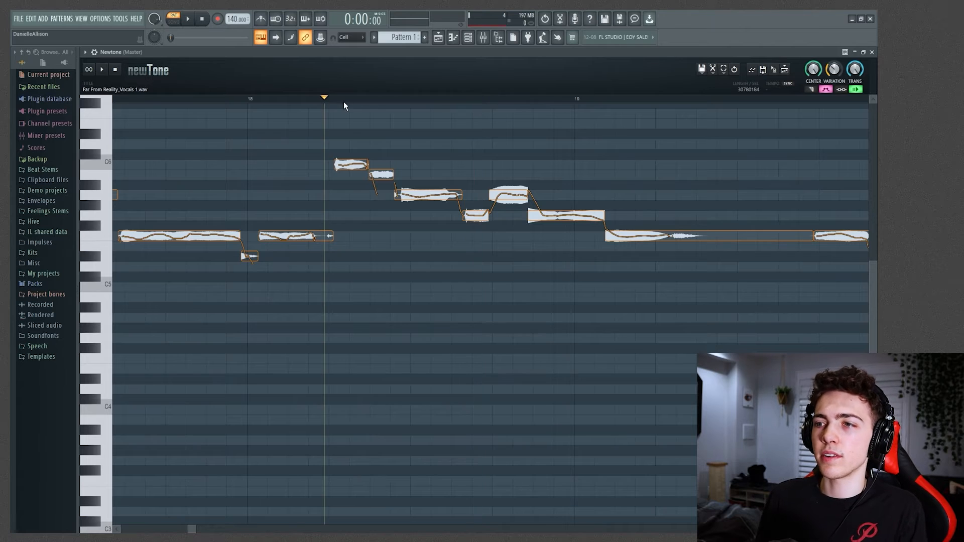
key(space)
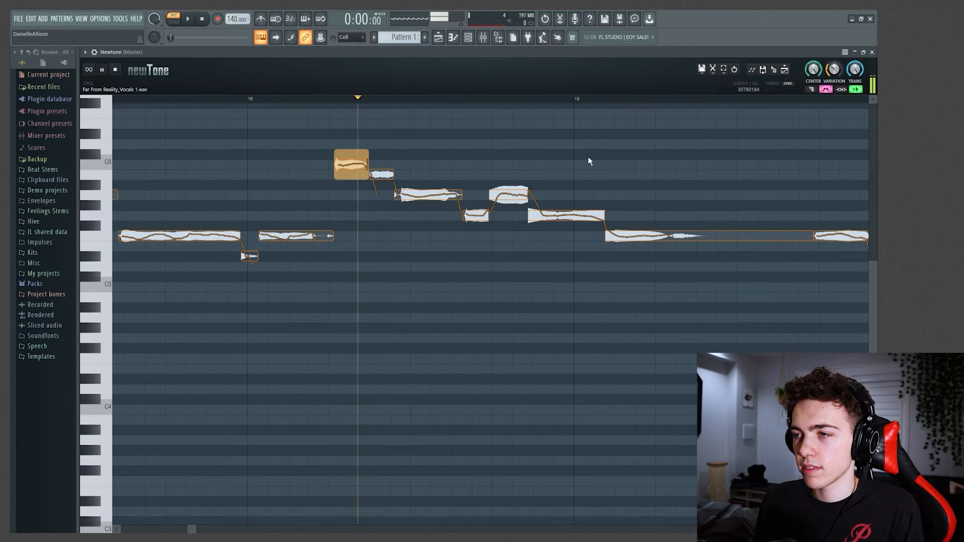
key(space)
mouse_move(519, 203)
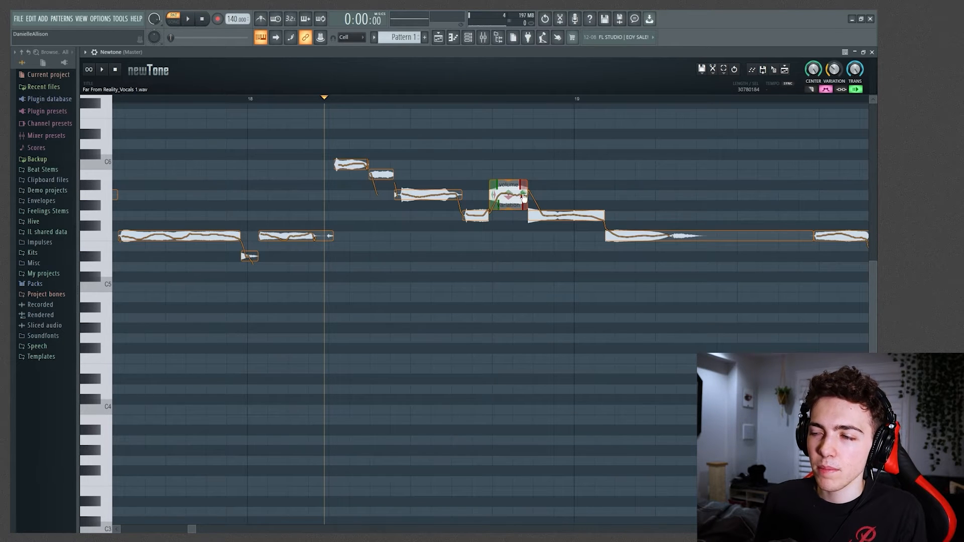
scroll(499, 158, down, 3)
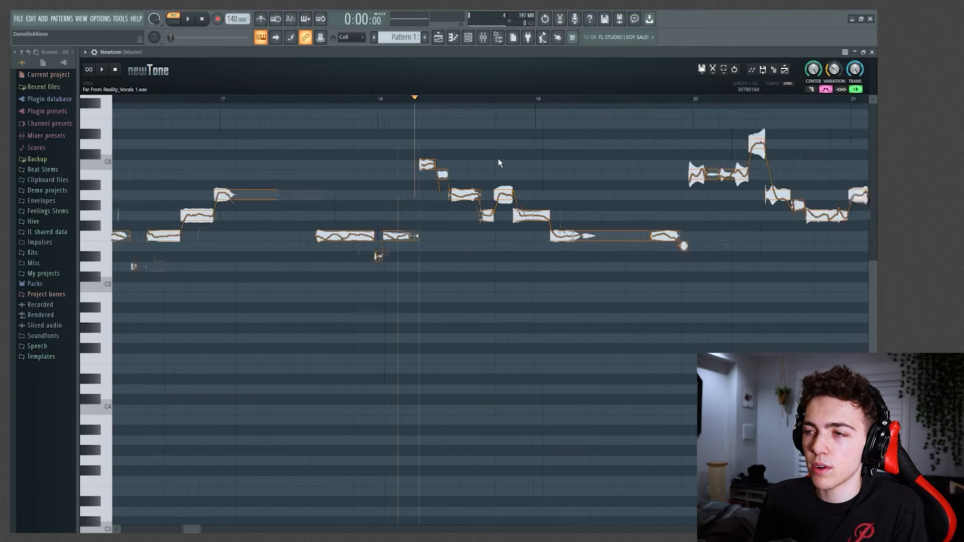
scroll(604, 182, down, 4)
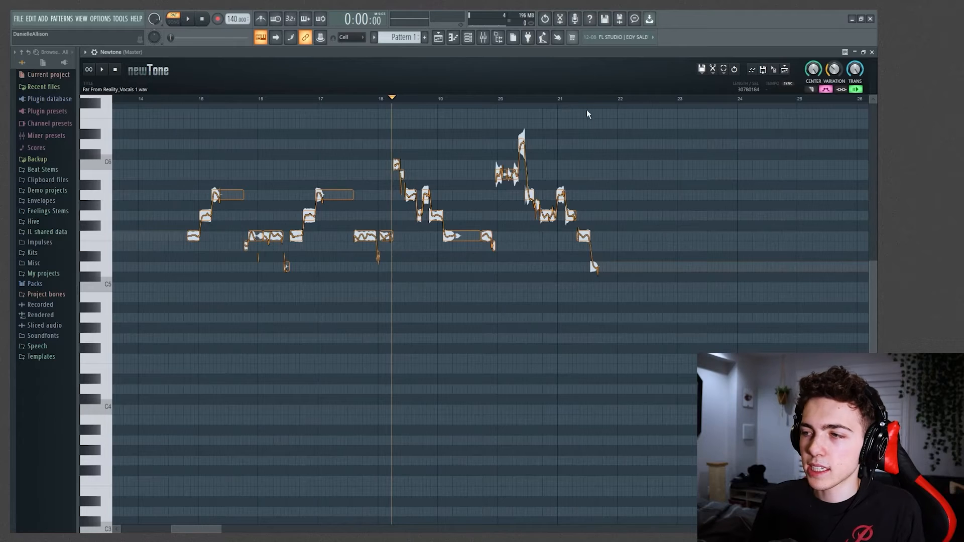
scroll(596, 186, up, 1)
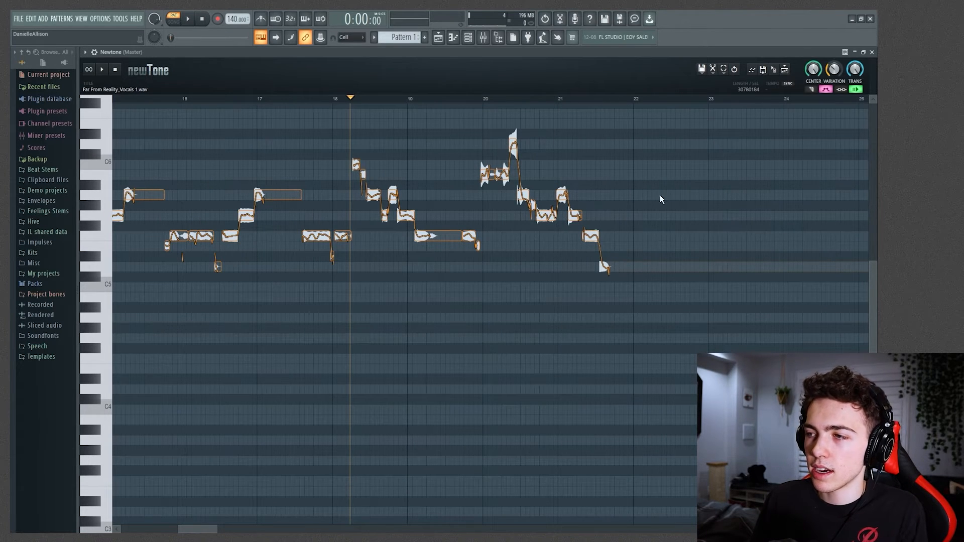
scroll(590, 164, up, 1)
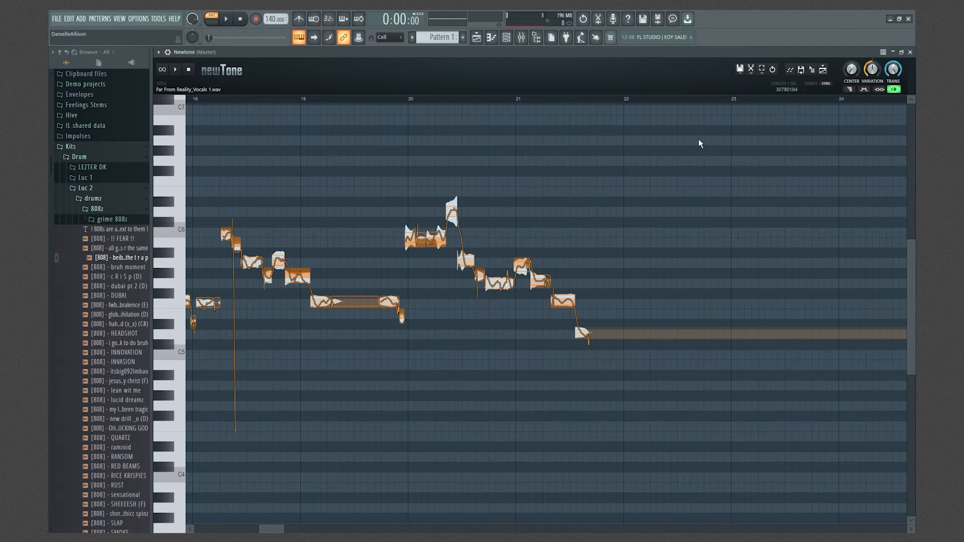
Review the available file commands, the edit commands and the major and minor scale choices
click(742, 70)
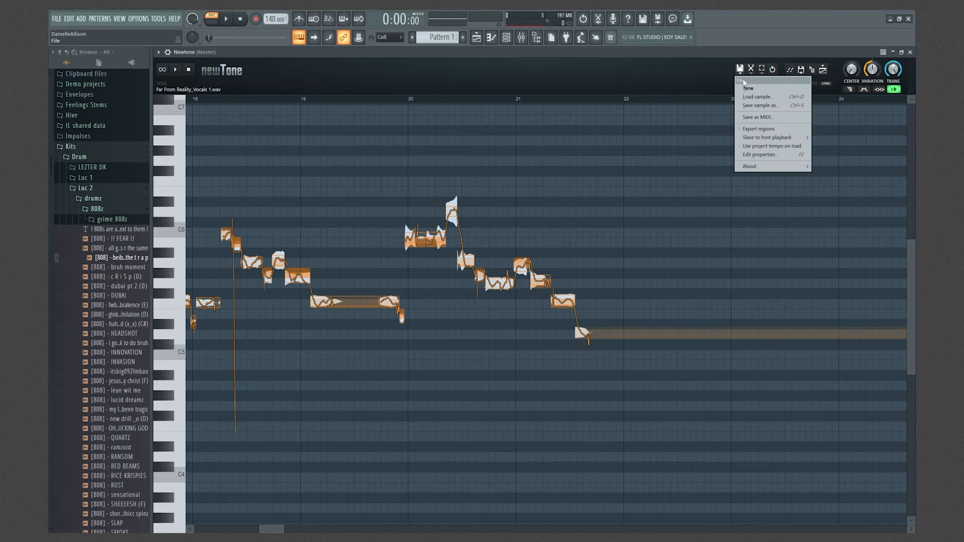
click(654, 81)
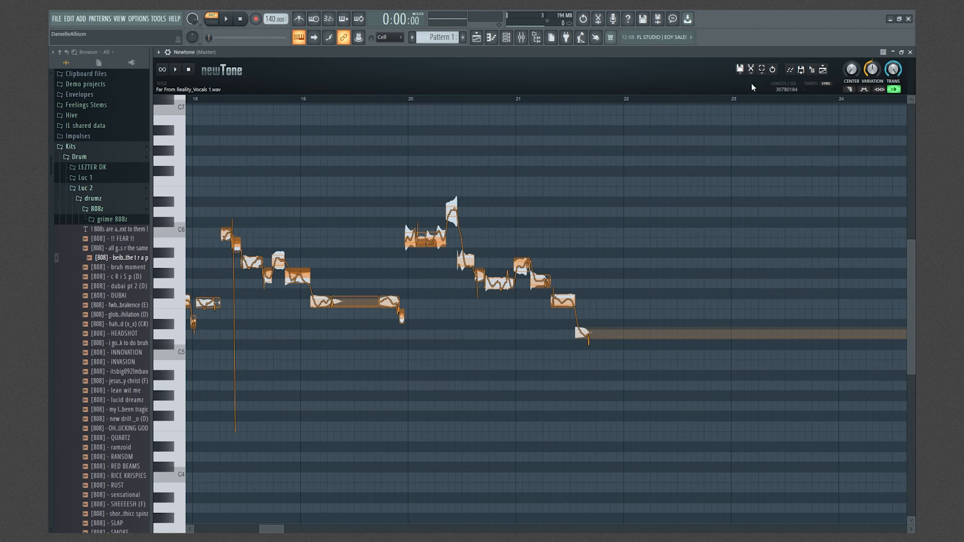
click(752, 71)
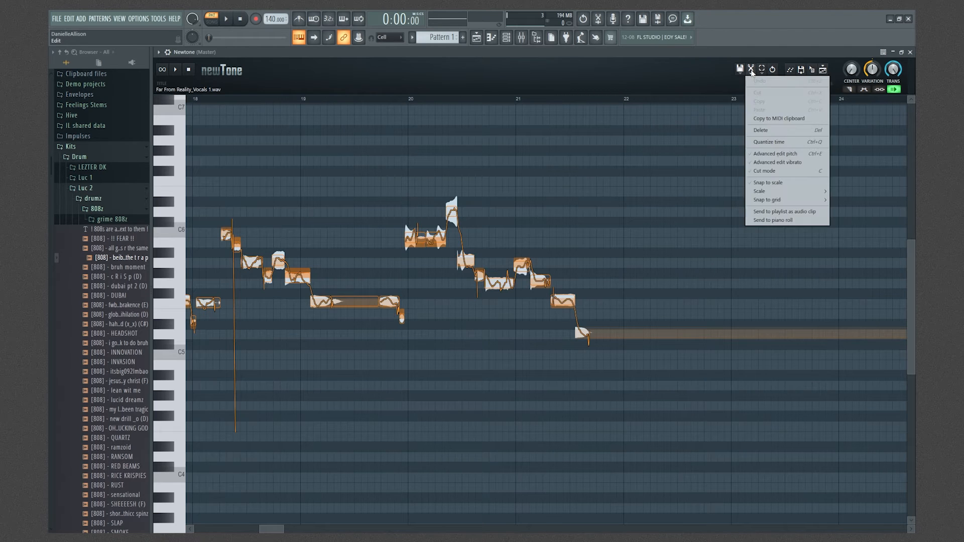
mouse_move(799, 191)
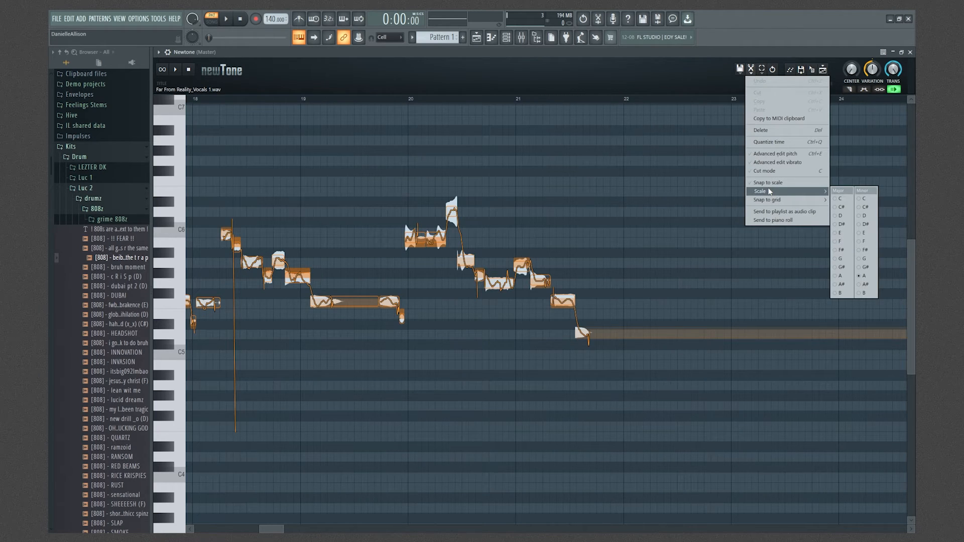
click(706, 75)
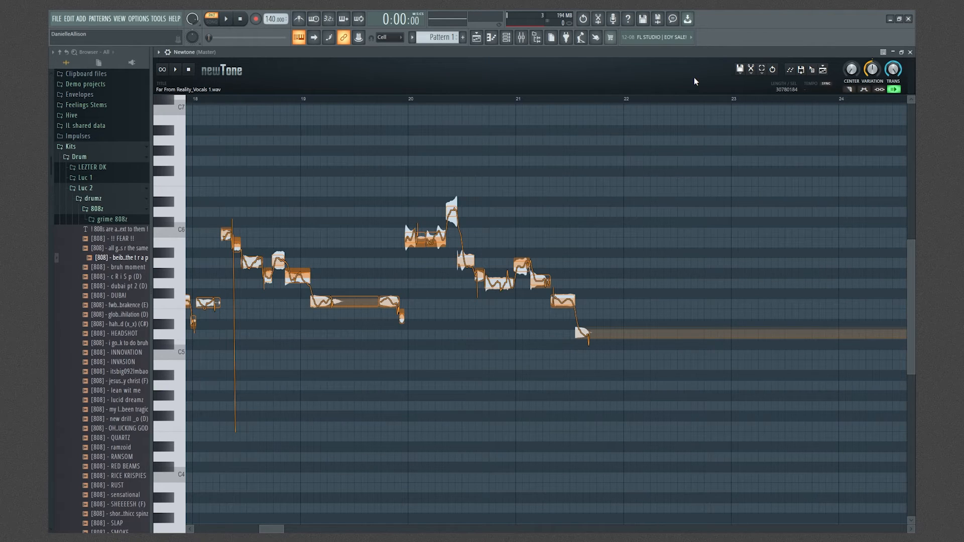